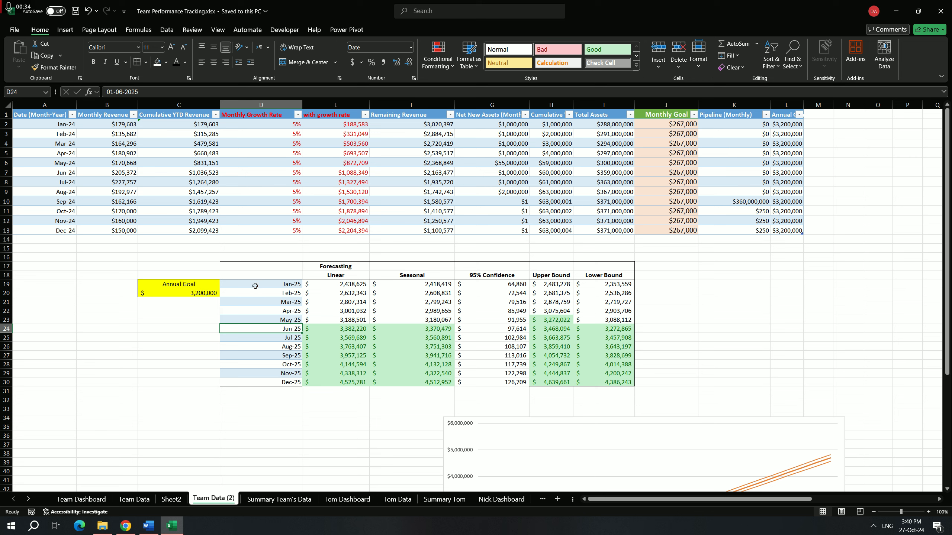
Examine the monthly revenue, cumulative YTD revenue, monthly growth rate and with growth rate cells and their formulas in the revenue table.
left_click(267, 123)
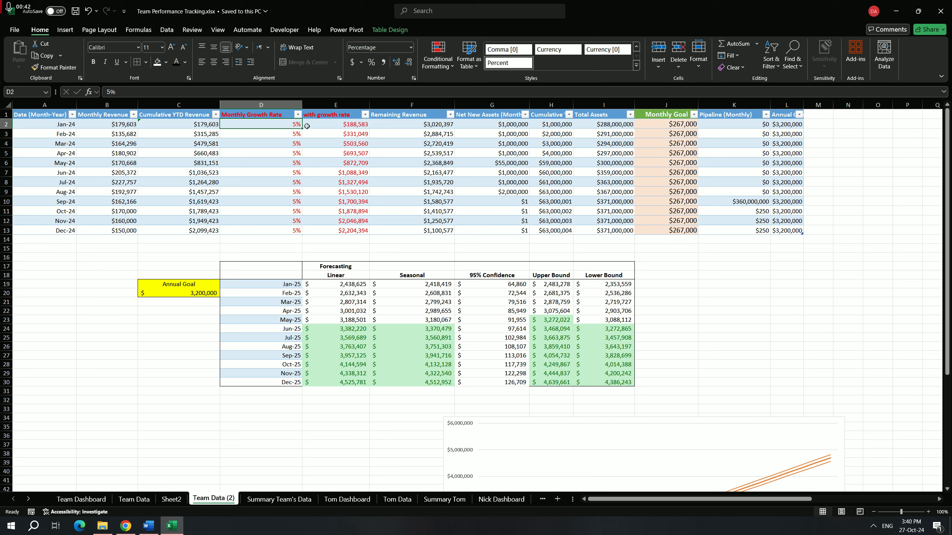
left_click(345, 125)
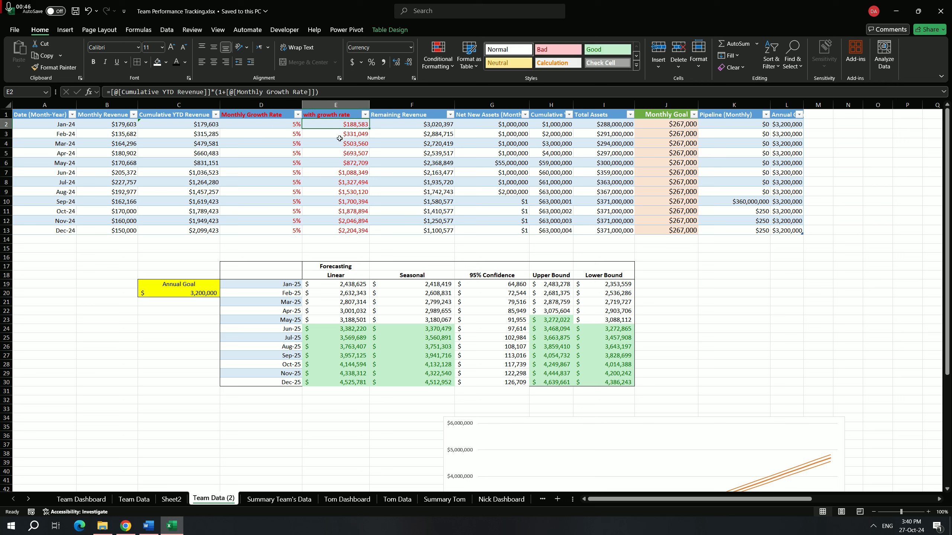
left_click(201, 124)
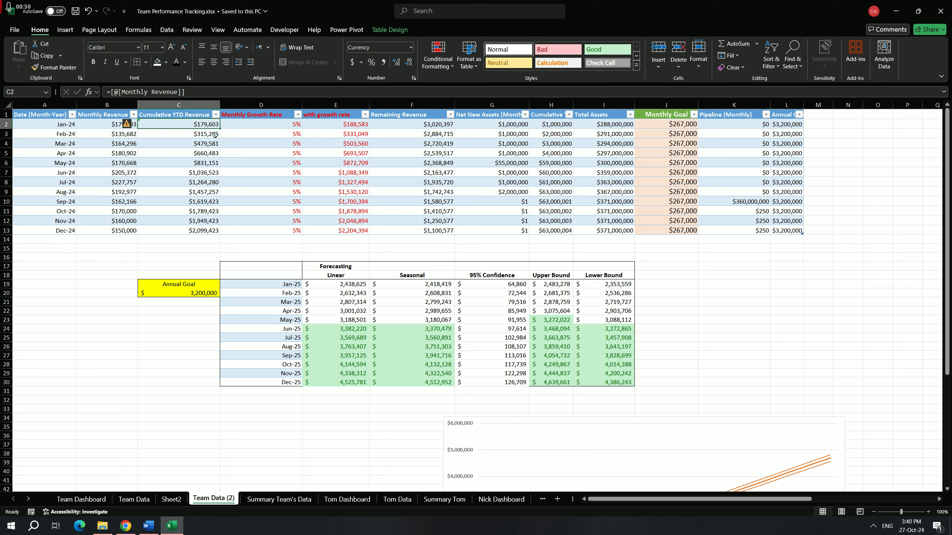
double_click(343, 124)
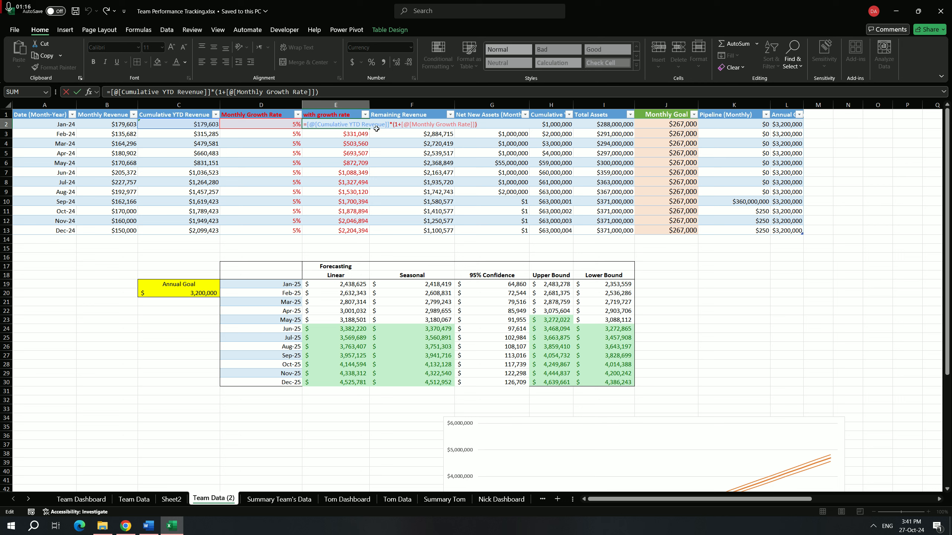
key("Return")
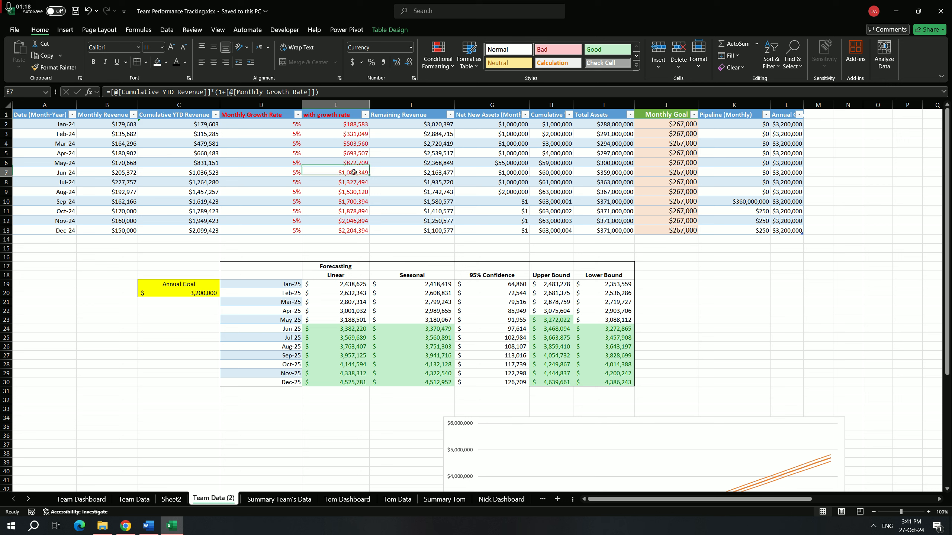
double_click(359, 174)
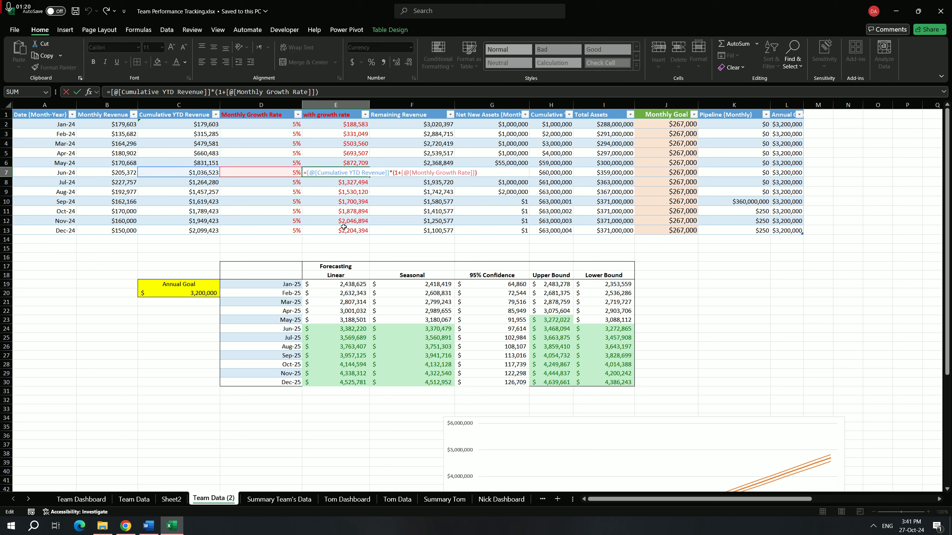
key("Escape")
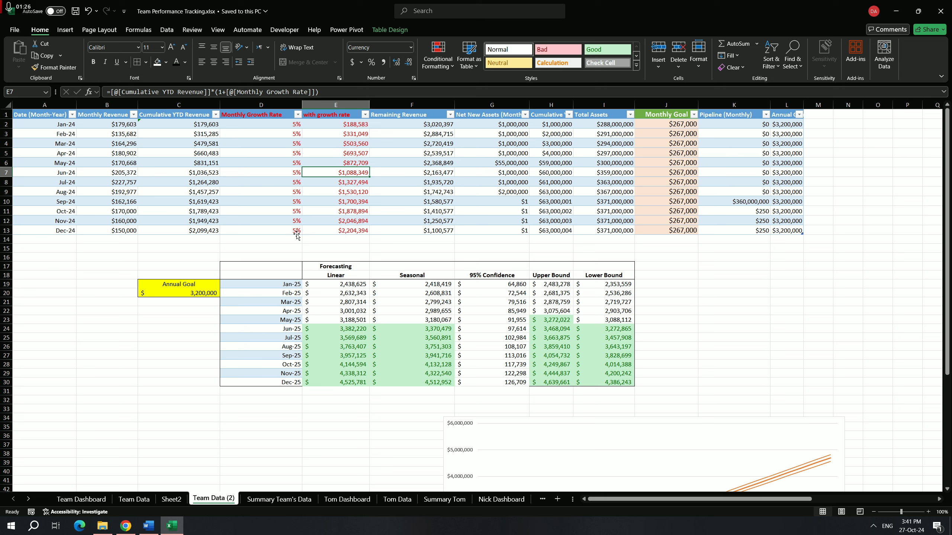
left_click(122, 128)
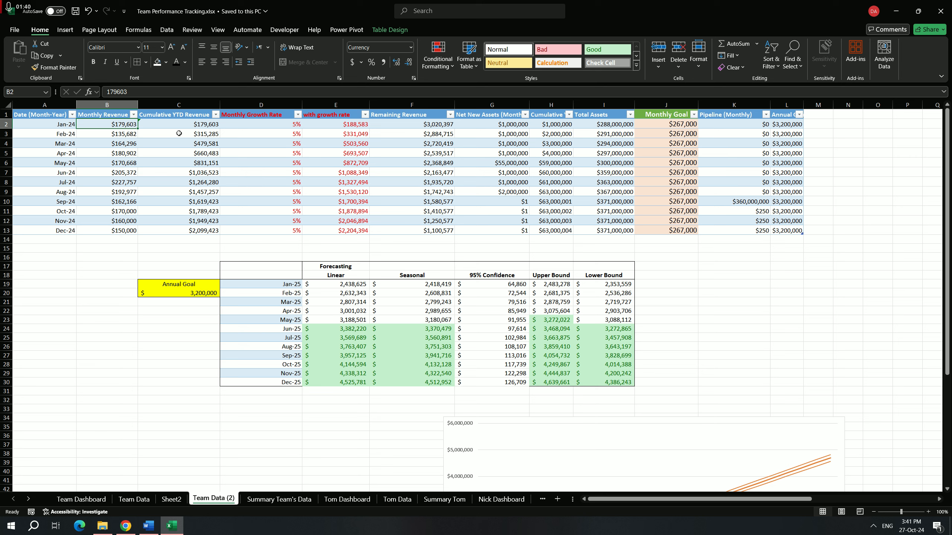
left_click(349, 126)
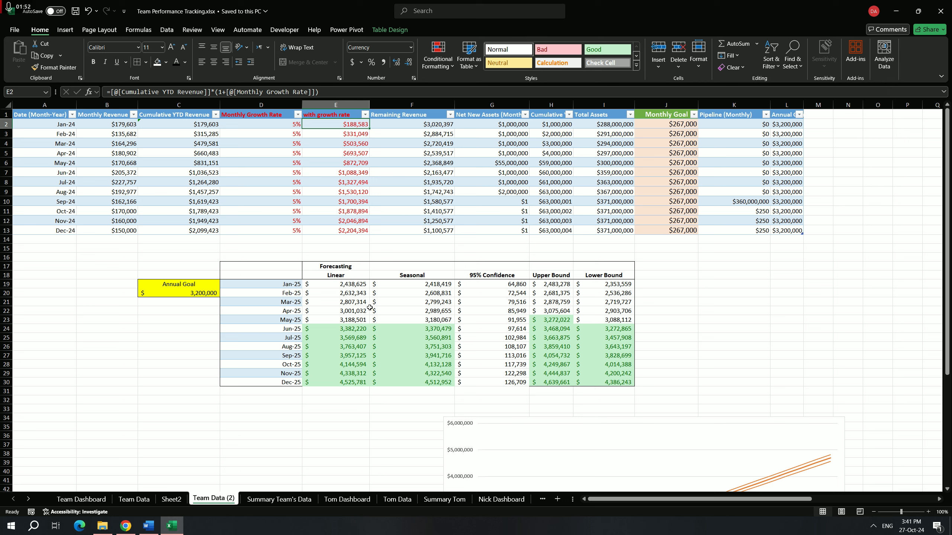
Examine the Linear forecast formulas for the 2025 months and compare the May-25 and Jun-25 forecasts with the Annual Goal.
left_click(358, 285)
left_click(353, 310)
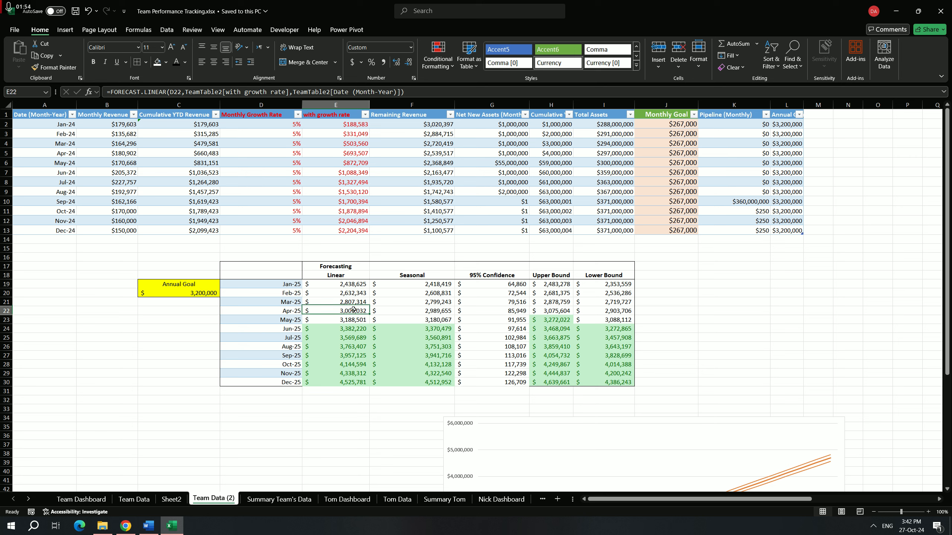
left_click(347, 292)
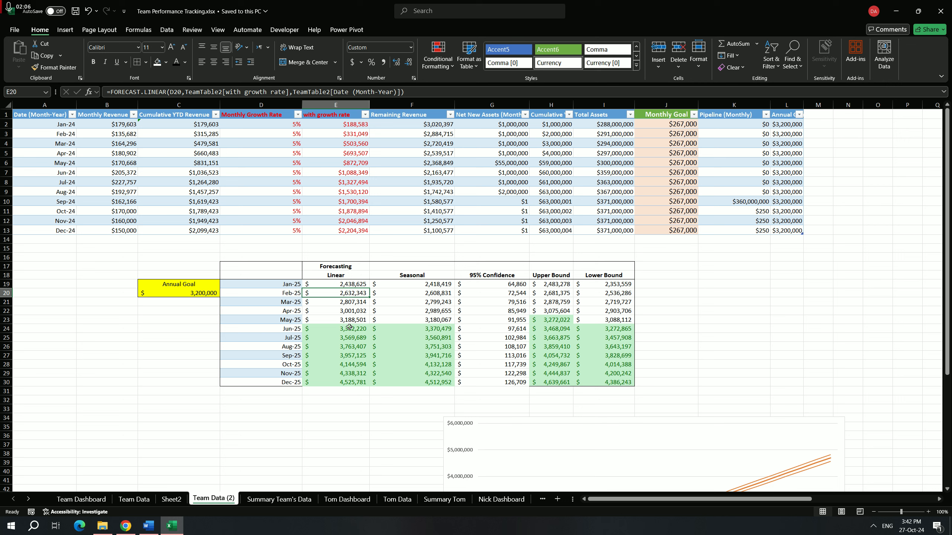
left_click(348, 321)
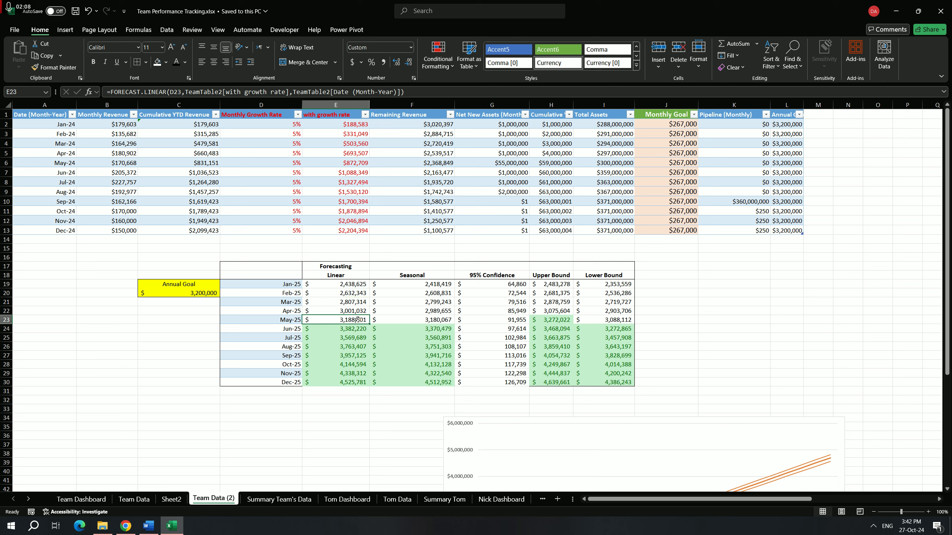
left_click(196, 295)
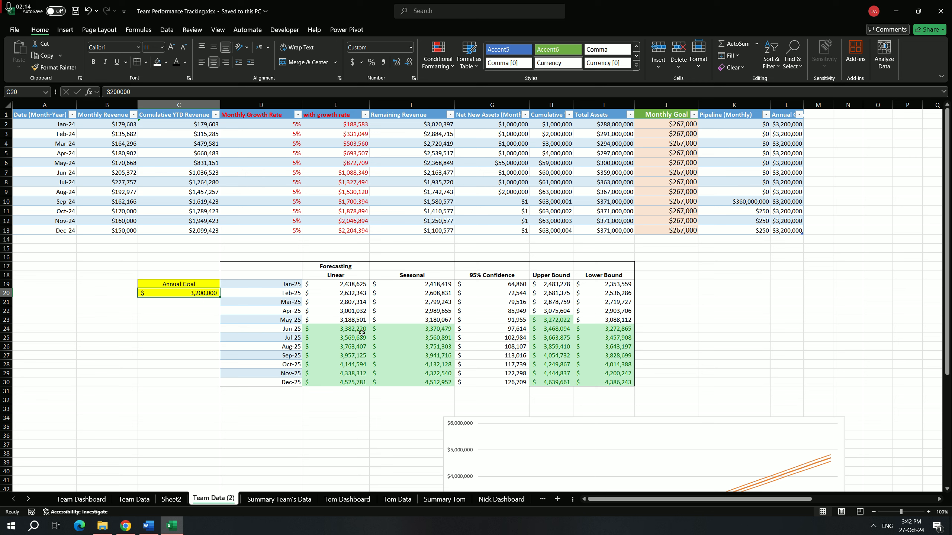
left_click(362, 333)
key("Left")
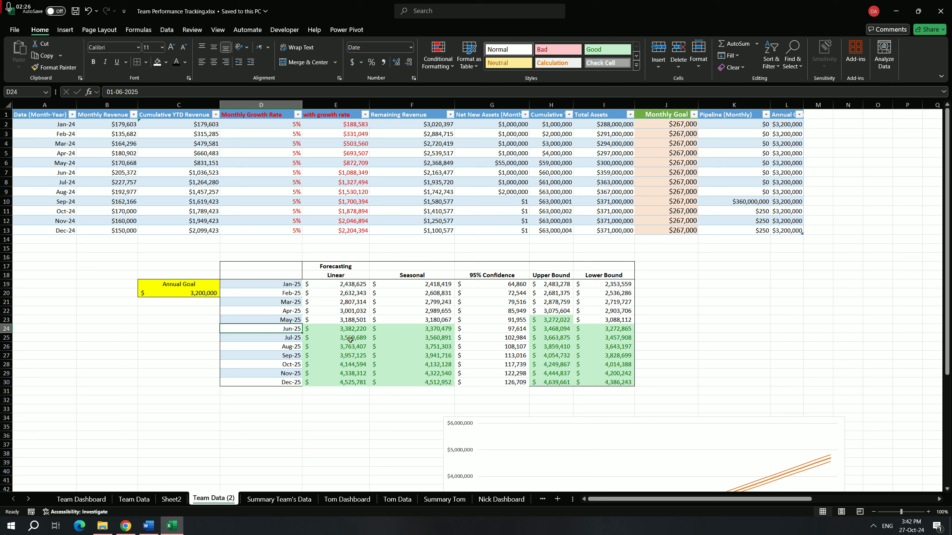
left_click(355, 330)
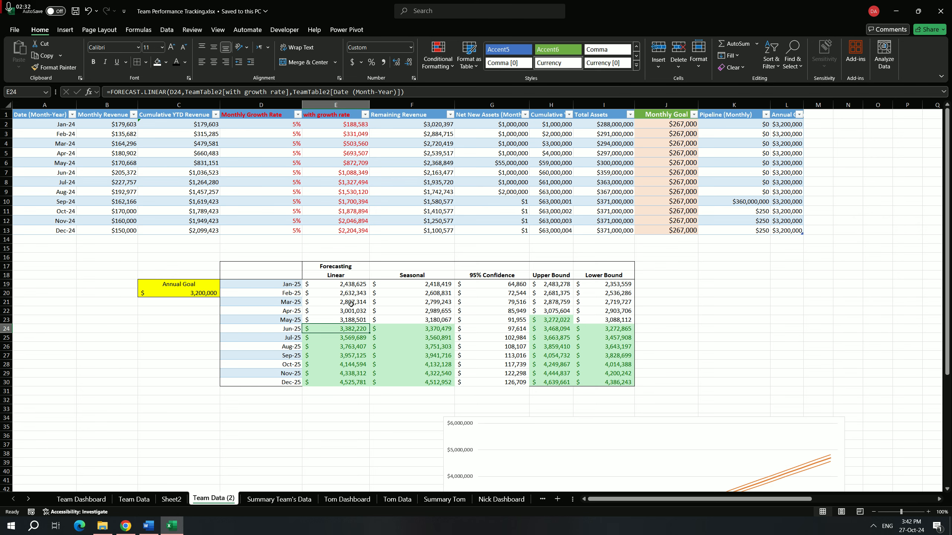
scroll(351, 292, "down", 2)
scroll(352, 295, "up", 2)
Examine the Seasonal forecast formulas and the 95% Confidence formulas for the 2025 months.
left_click(436, 286)
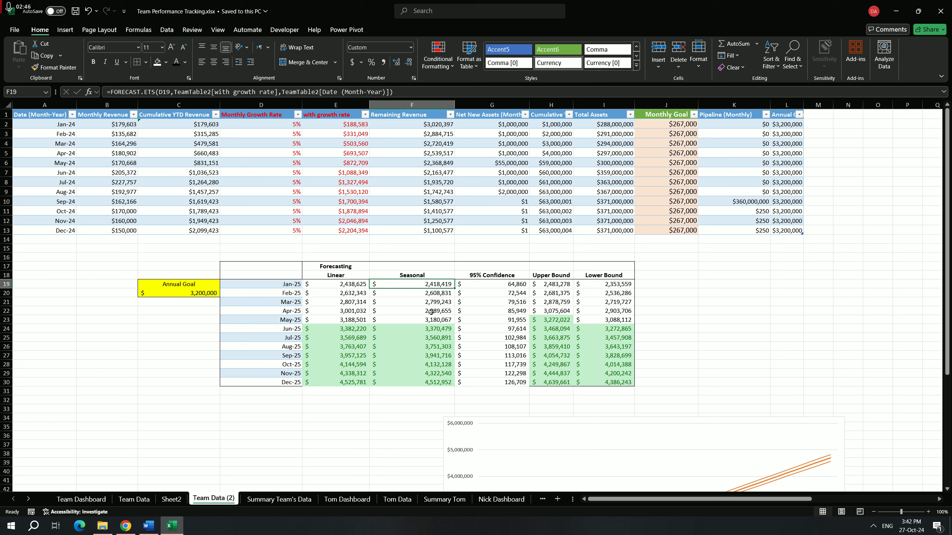
left_click(430, 326)
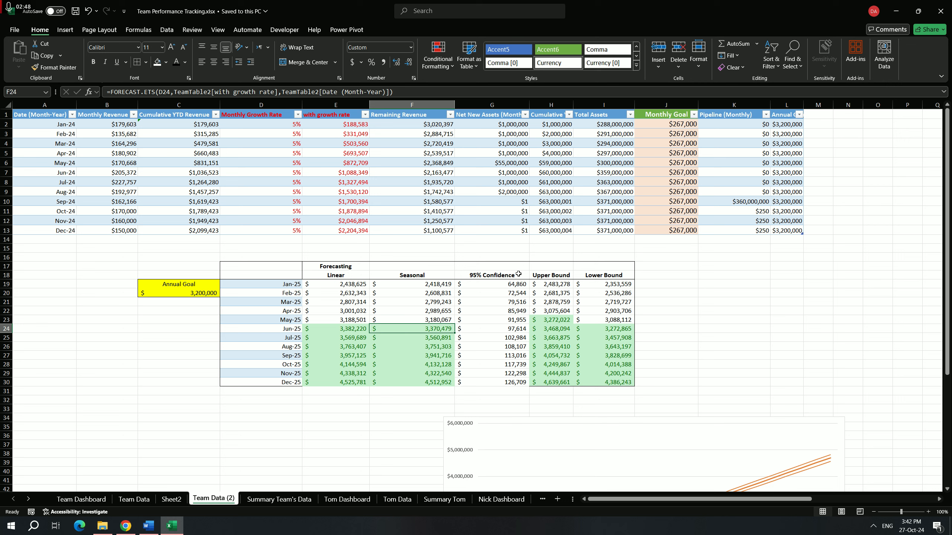
left_click(514, 286)
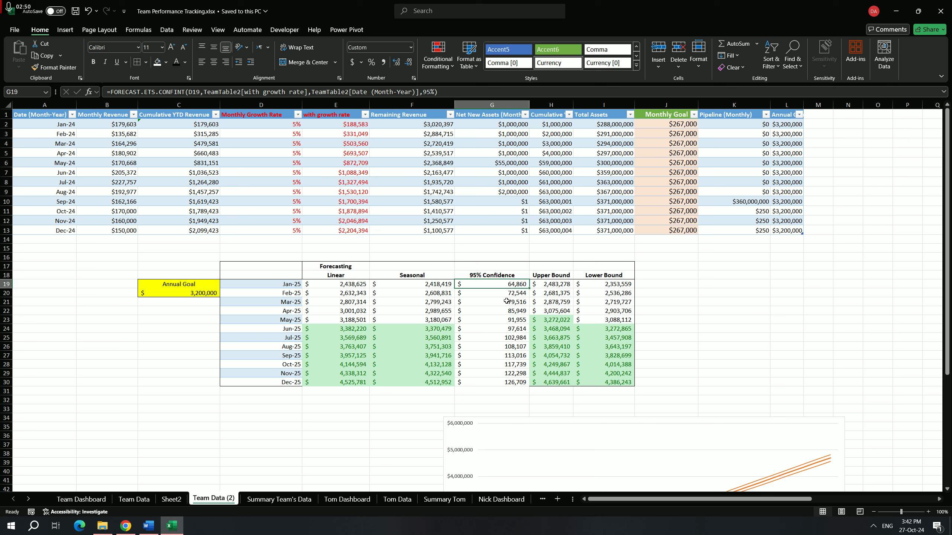
key("Down")
key("Down")
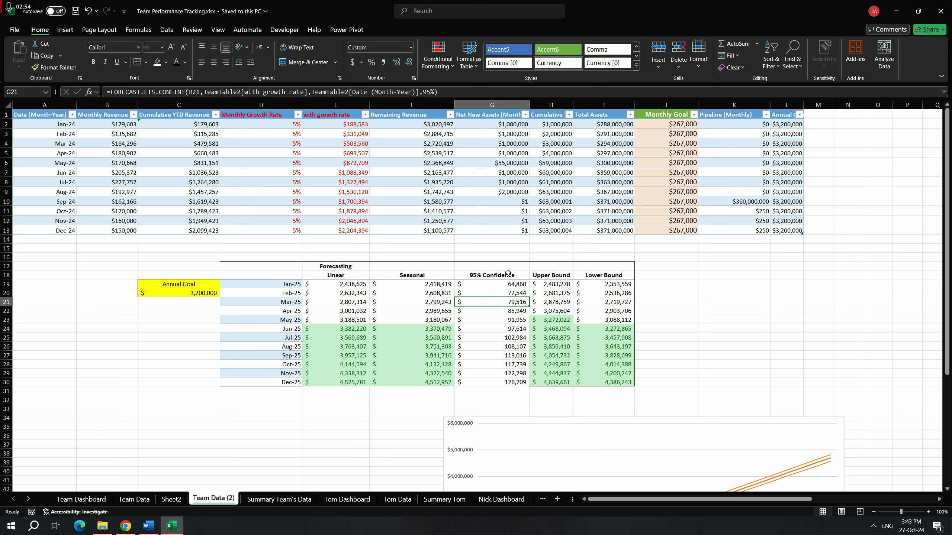
left_click(515, 287)
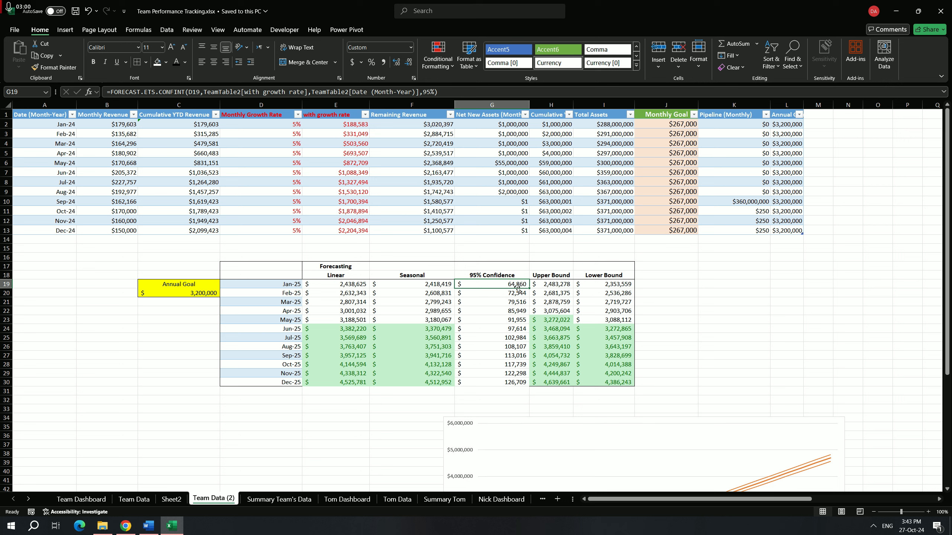
Inspect how the Jan-25 Upper Bound and Lower Bound formulas combine the Seasonal forecast with the 95% Confidence value.
left_click(555, 291)
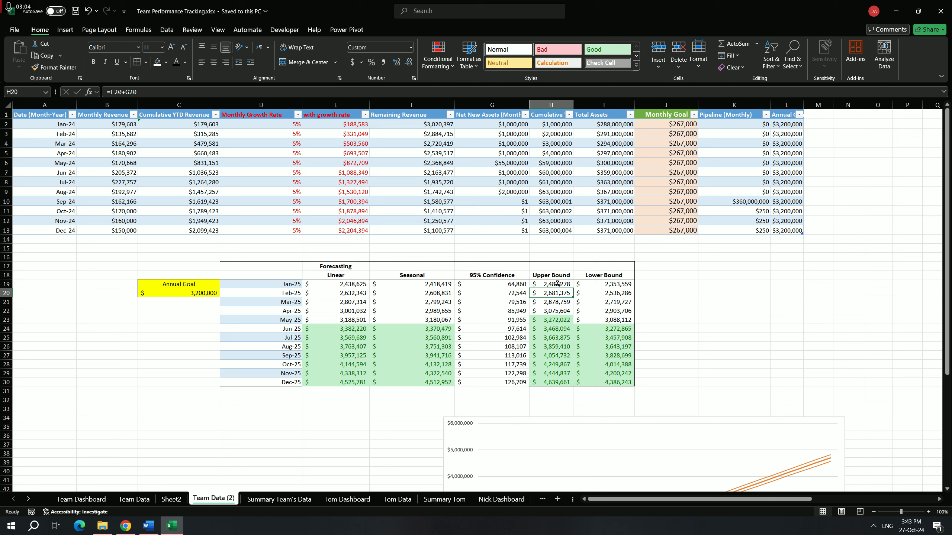
left_click(560, 286)
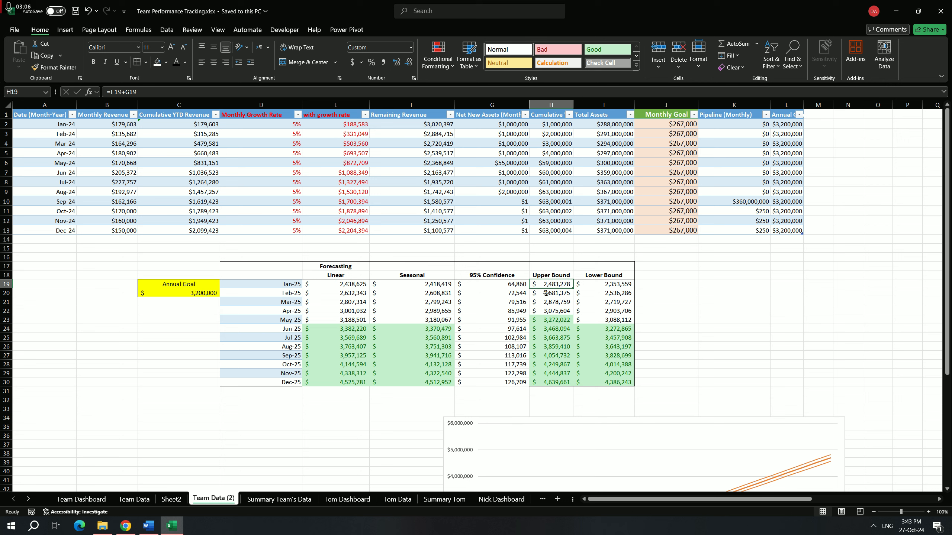
double_click(547, 285)
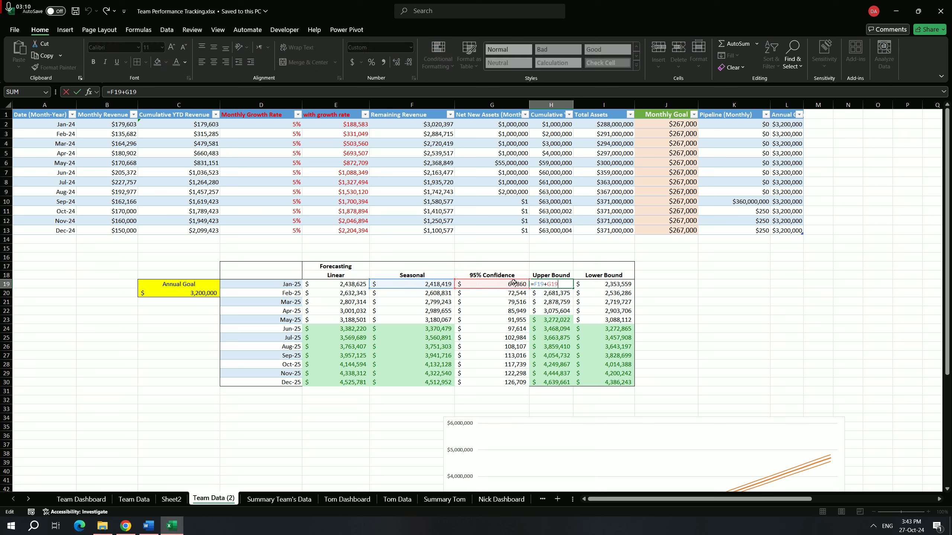
key("Escape")
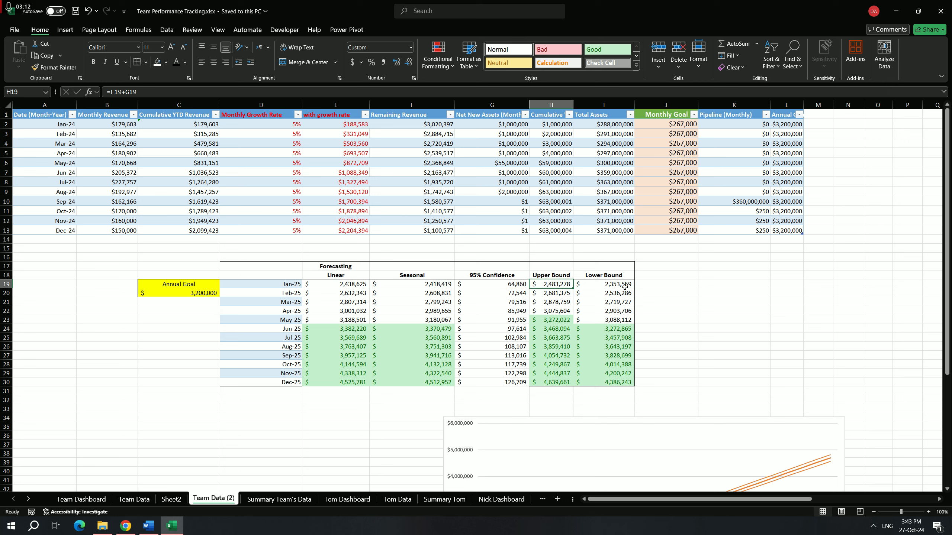
left_click(624, 287)
double_click(615, 284)
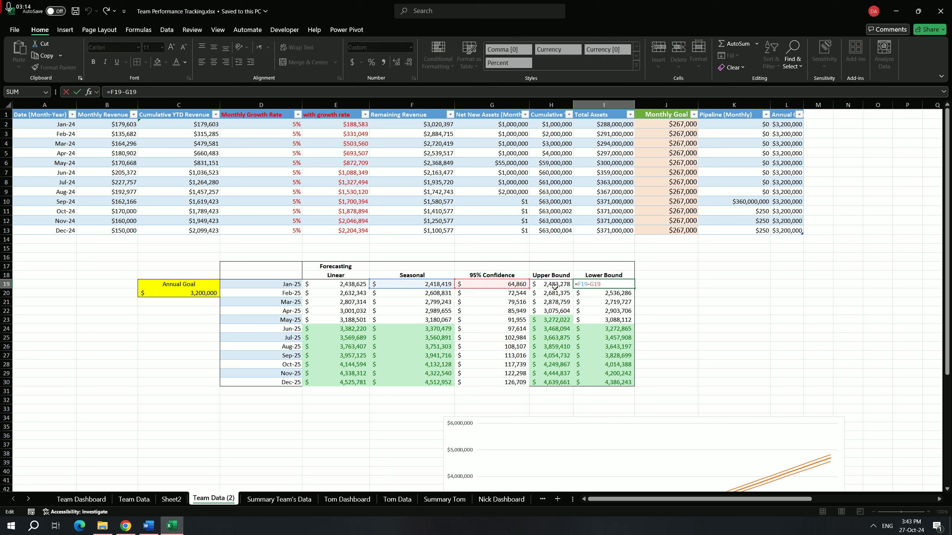
key("Escape")
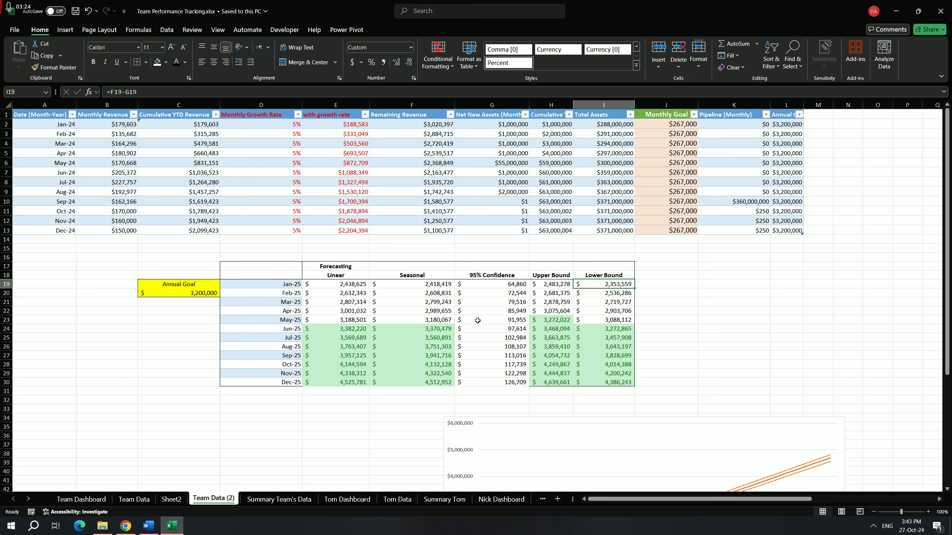
left_click(401, 303)
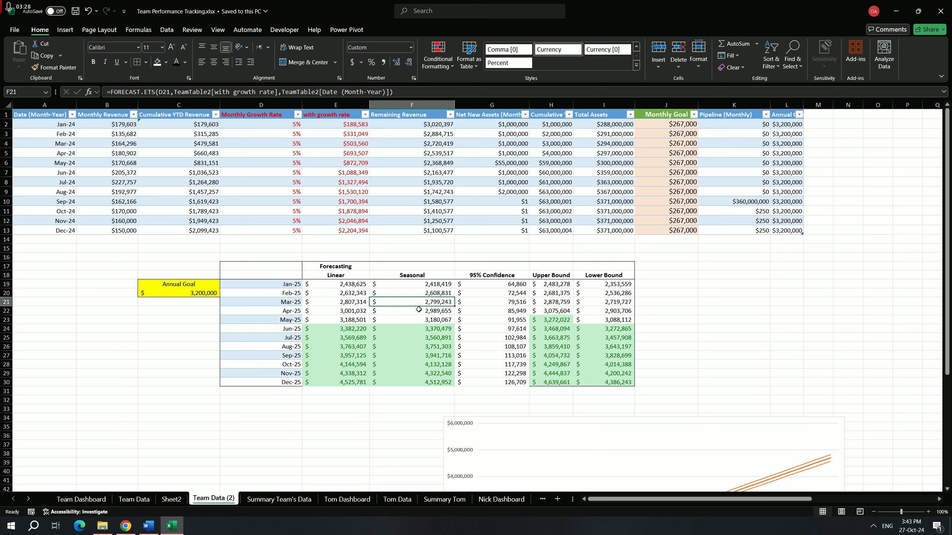
Move the forecast line chart up over the forecasting table, just below the revenue data, and enlarge it to reach about column K.
left_click(465, 433)
left_click_drag(465, 432, 206, 247)
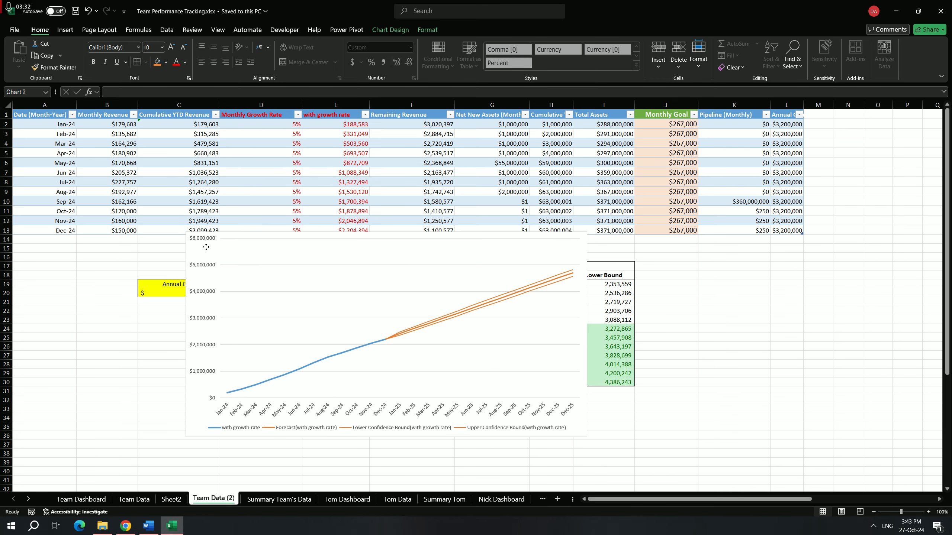
left_click_drag(587, 437, 737, 457)
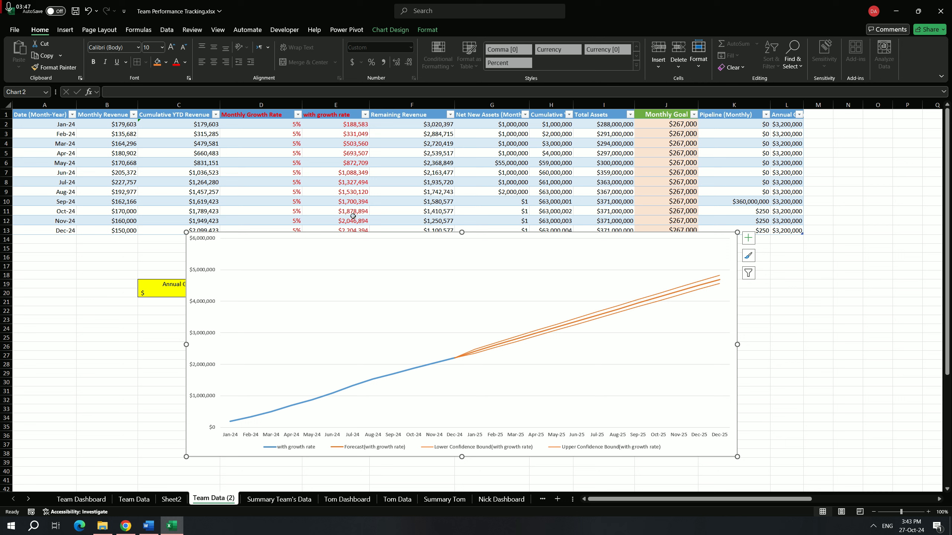
Check the with growth rate column header against the forecast and confidence bound lines in the chart.
left_click(348, 114)
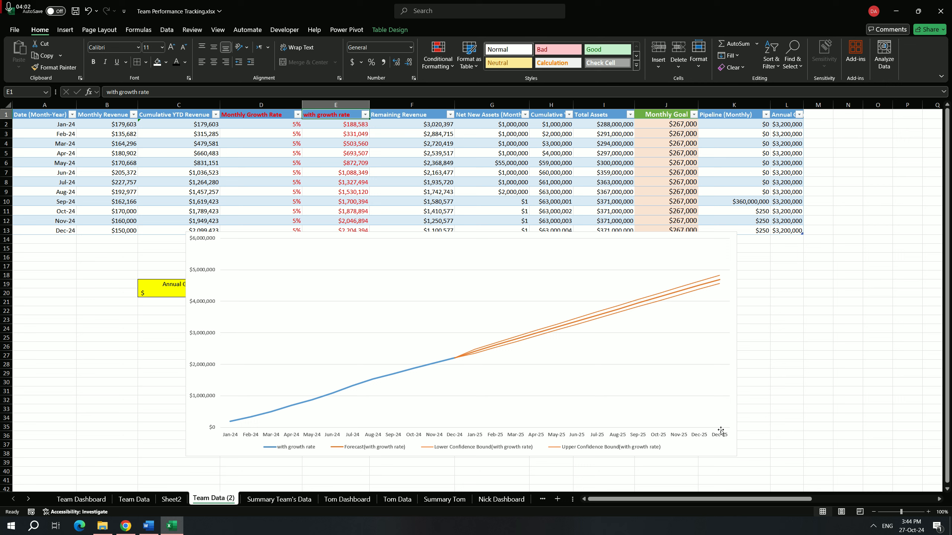
mouse_move(685, 288)
mouse_move(647, 308)
Draw a horizontal straight line about 11.43" long across the chart's plot area, slightly above the $3,000,000 gridline.
left_click(379, 330)
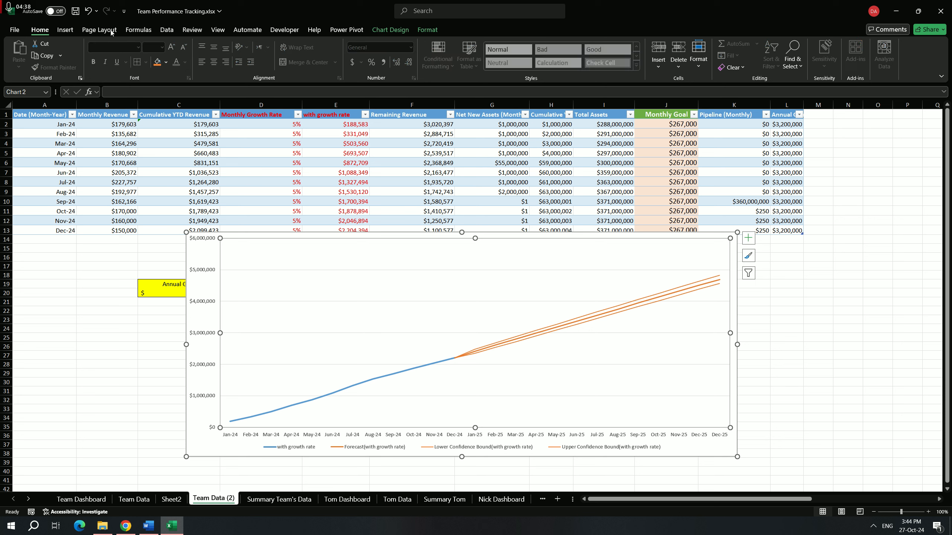
left_click(66, 30)
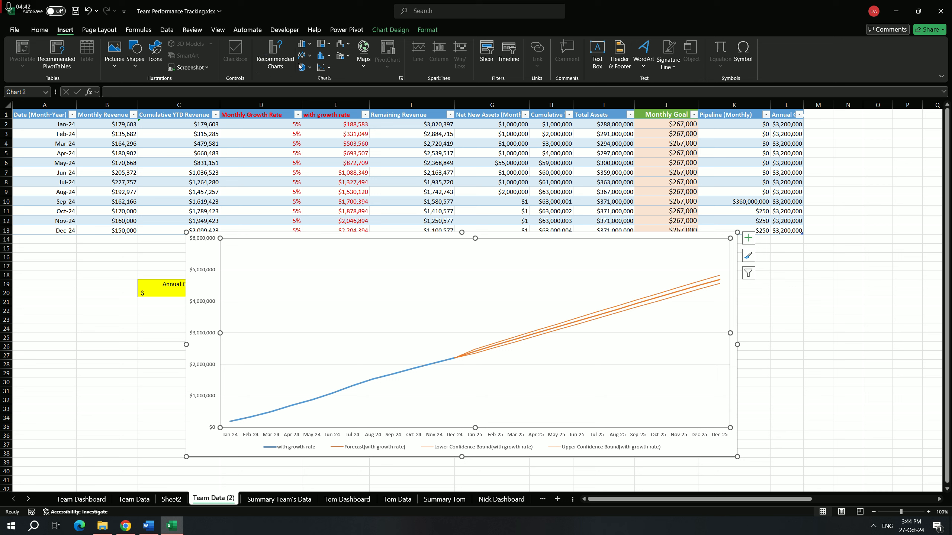
left_click(135, 56)
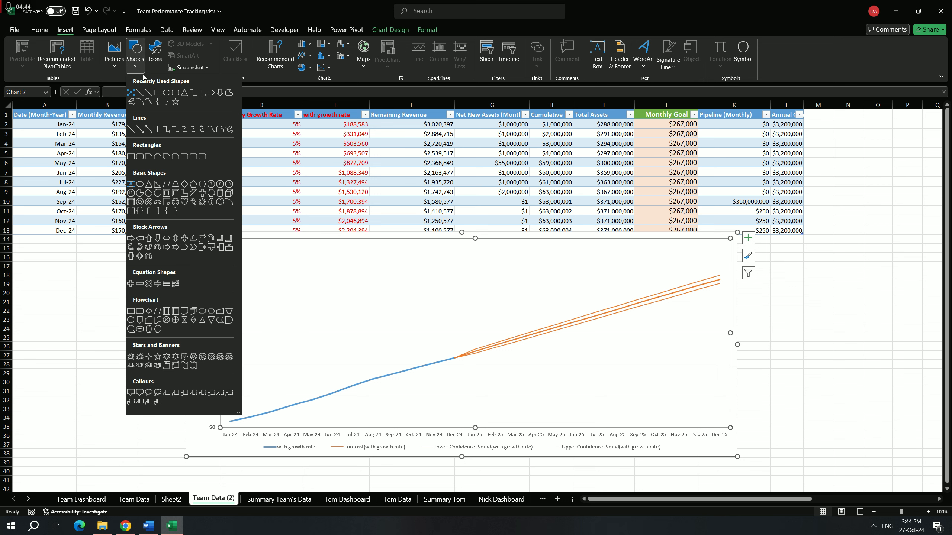
left_click(149, 96)
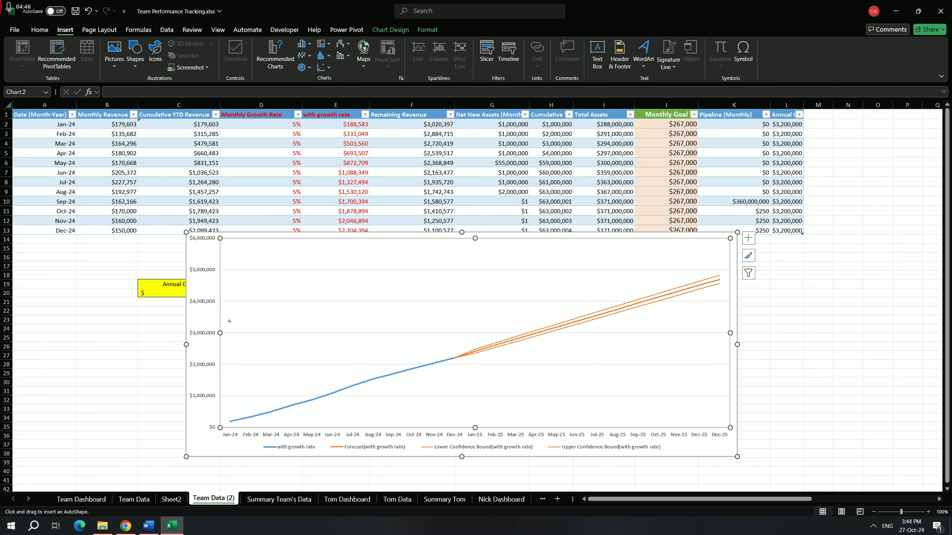
left_click_drag(221, 326, 731, 325)
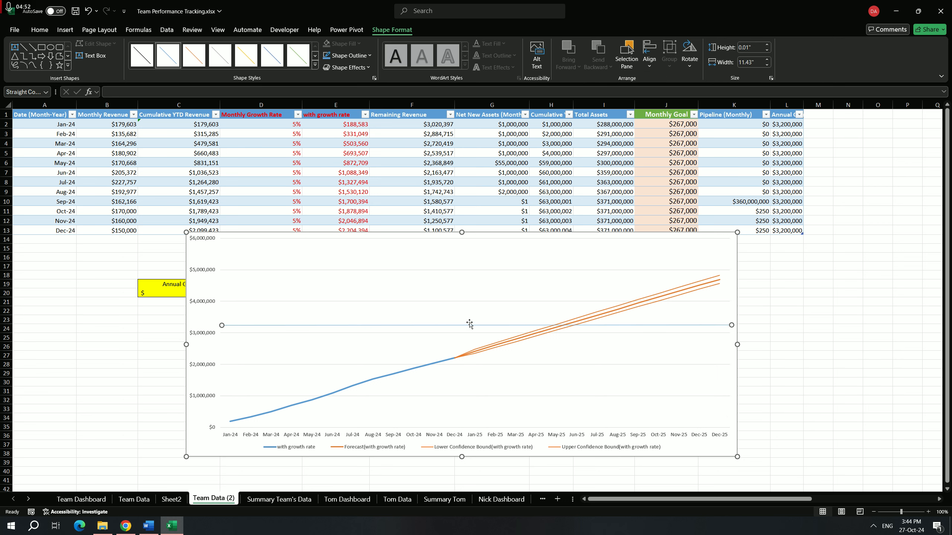
Apply the blue dashed preset shape style to the horizontal line and check where it meets the forecast lines.
left_click(318, 55)
left_click(168, 55)
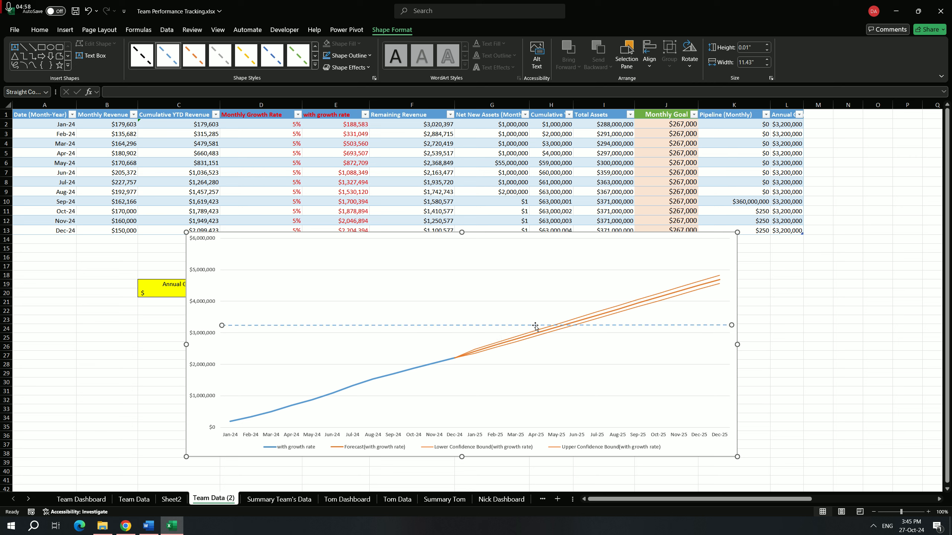
mouse_move(555, 327)
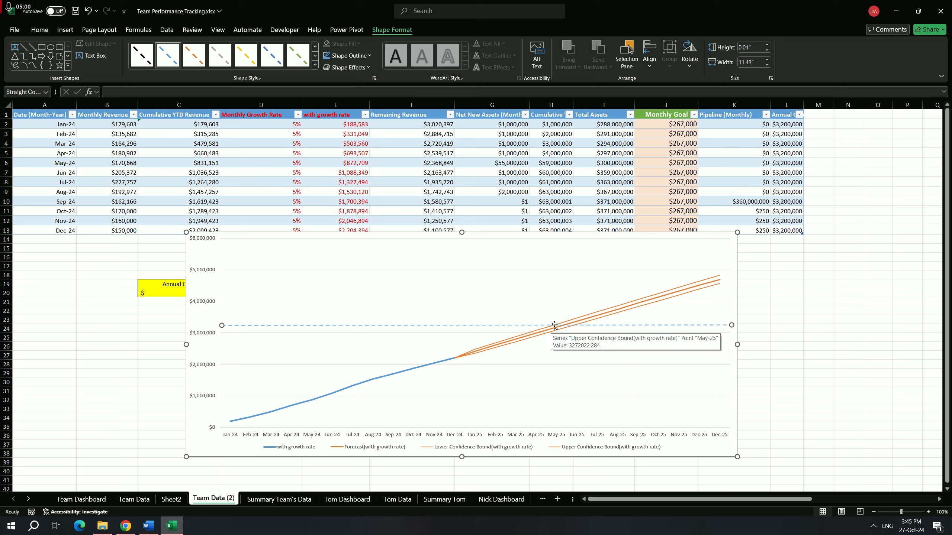